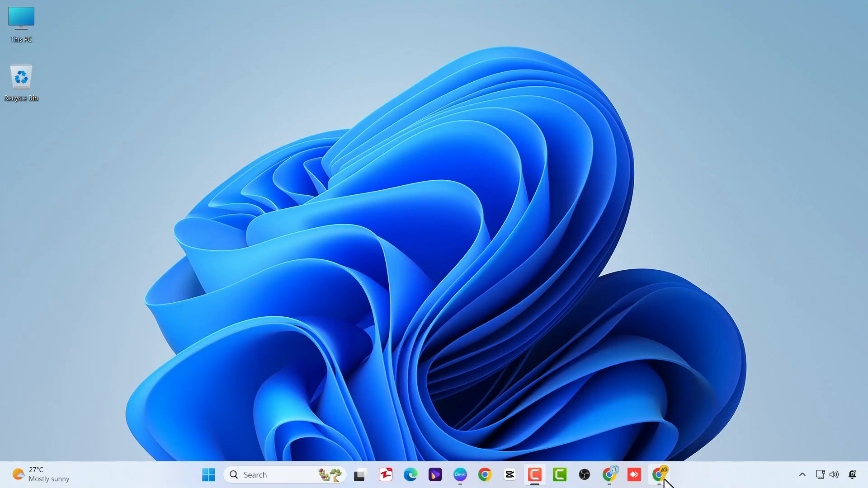
In Gmail, draft a message with subject "Mail Merge Test" and body "Hello {{first_name}} {{last_name}} Please Find Attached Pdf"
{"action": "left_click", "coordinate": [661, 474]}
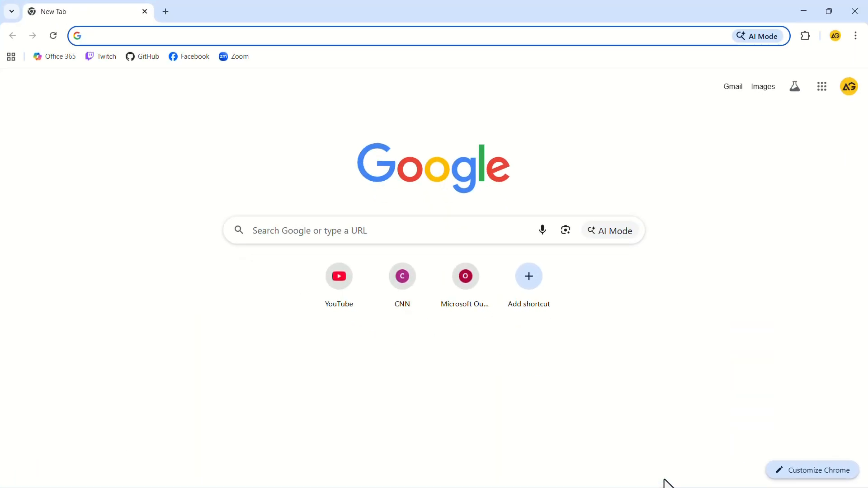
{"action": "left_click", "coordinate": [732, 90]}
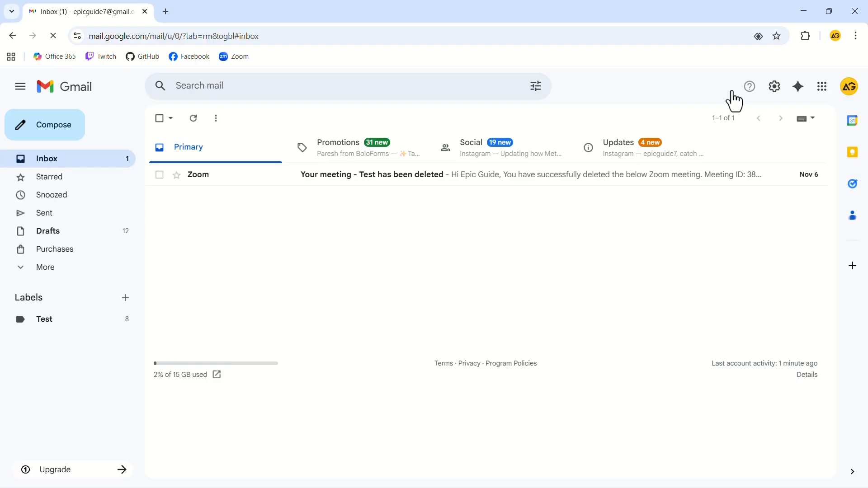
{"action": "left_click", "coordinate": [49, 131]}
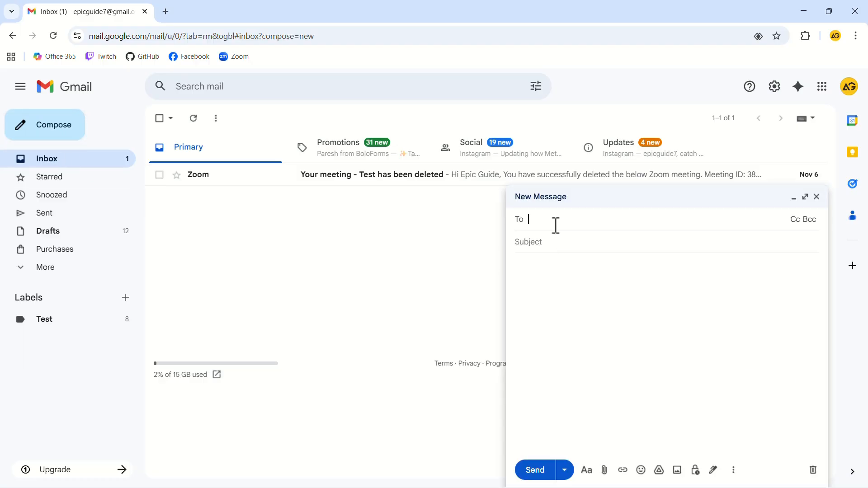
{"action": "left_click", "coordinate": [557, 243]}
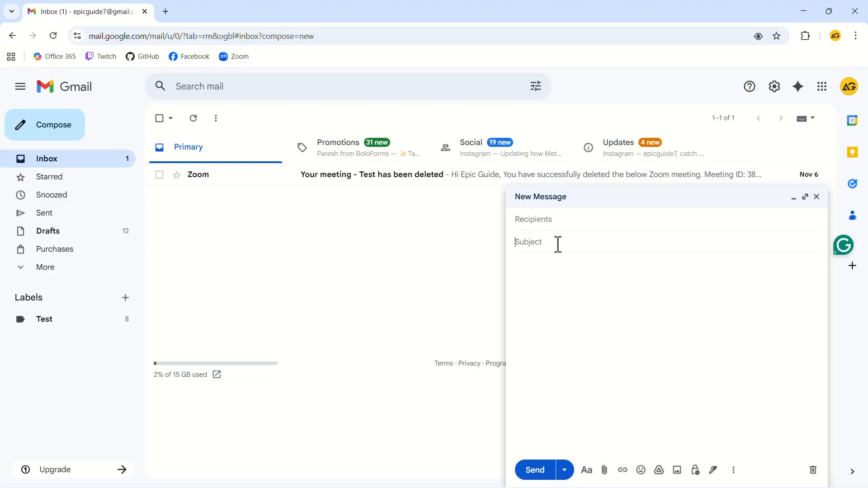
{"action": "type", "text": "Mail Merge Test"}
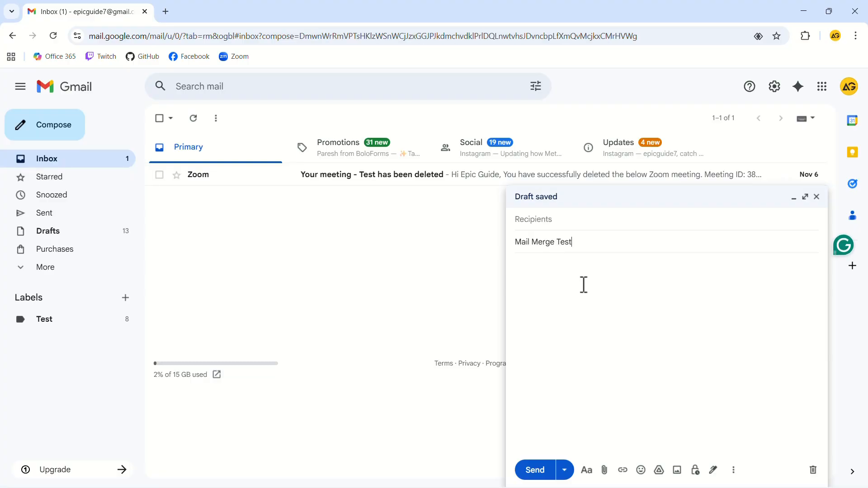
{"action": "left_click", "coordinate": [649, 276]}
{"action": "type", "text": "Hello {{first_name}} {{last_name}} Please Find Attached Pdf"}
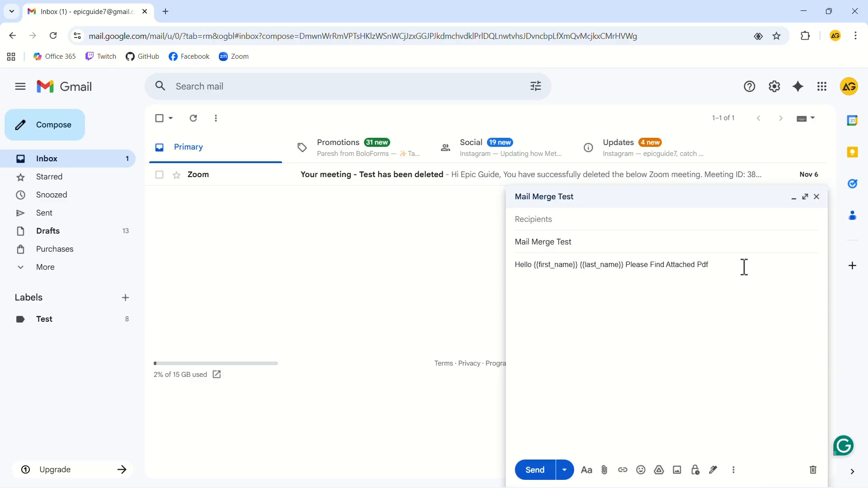
Create a blank Google Sheets spreadsheet in a new browser tab
{"action": "left_click", "coordinate": [166, 12]}
{"action": "left_click", "coordinate": [823, 92]}
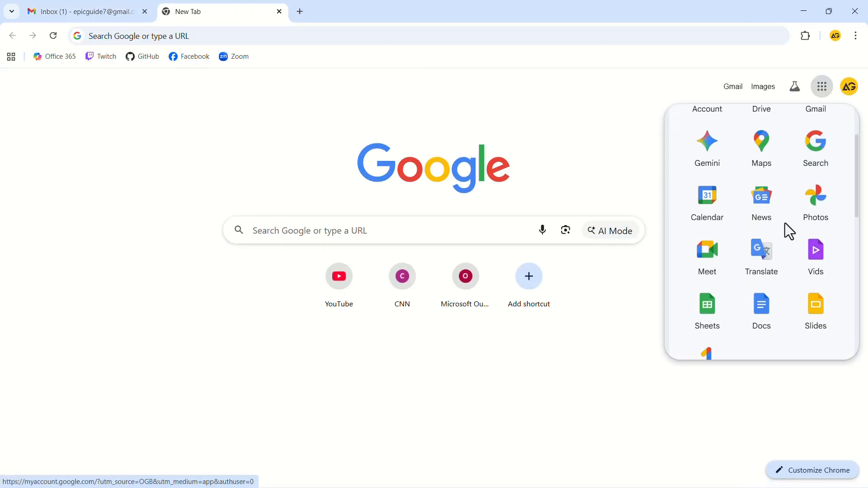
{"action": "left_click", "coordinate": [719, 316]}
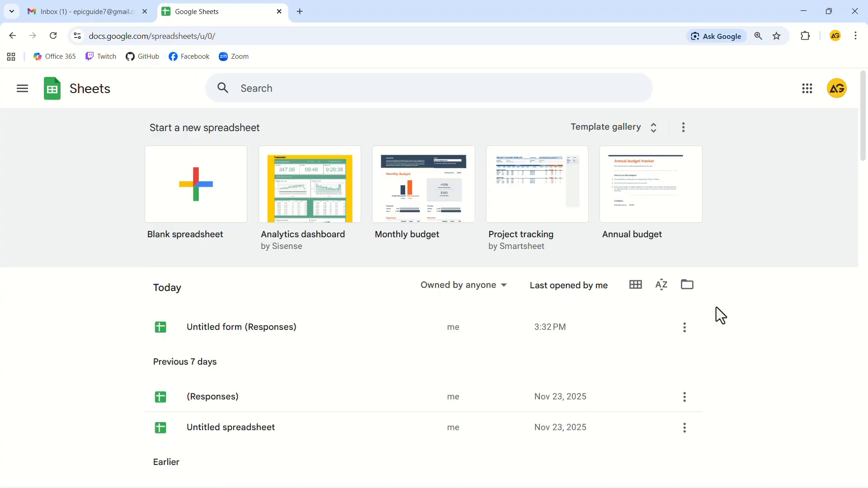
{"action": "left_click", "coordinate": [169, 226]}
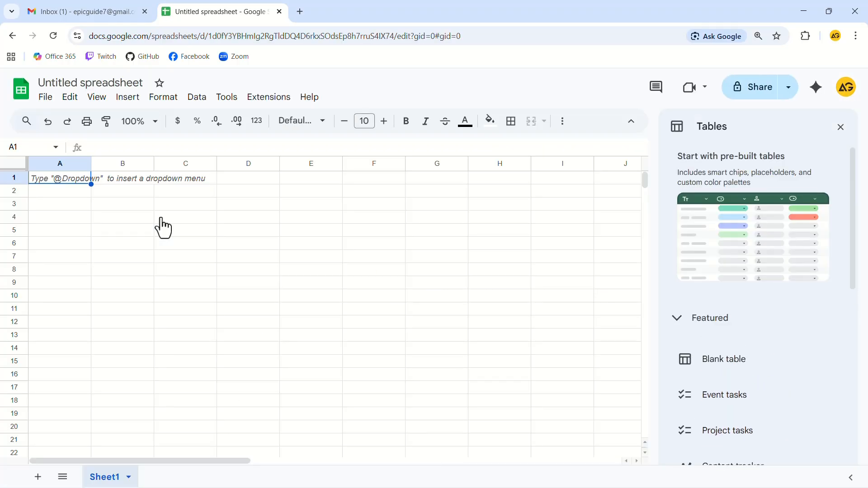
Enter the headers first_name, last_name, email, attachment and merge status, and fill two rows with the recipients' names and e-mail addresses
{"action": "type", "text": "first_name"}
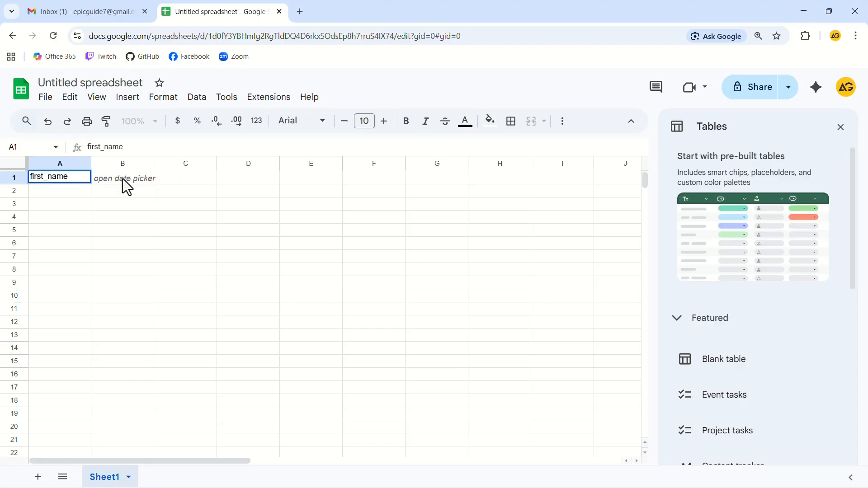
{"action": "key", "text": "Tab"}
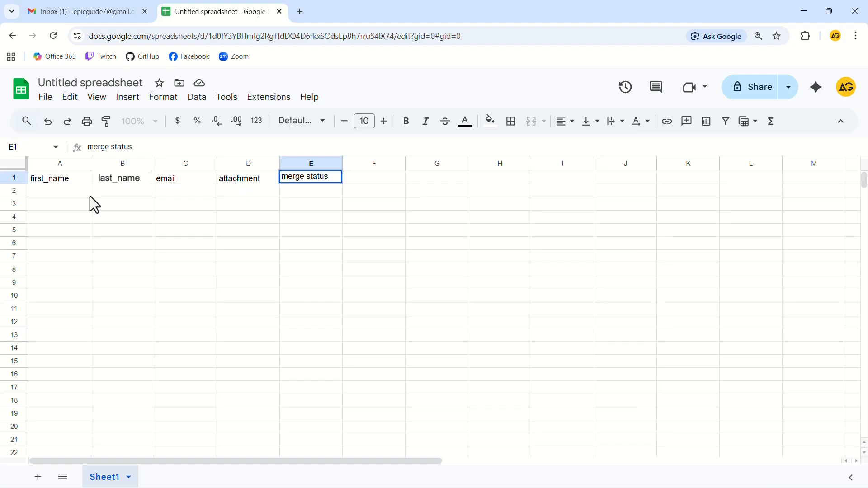
{"action": "key", "text": "Return"}
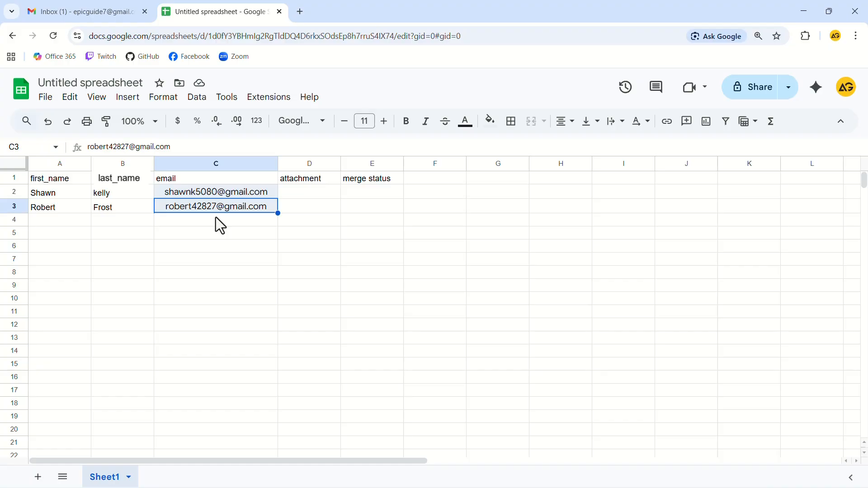
Search the Google Workspace Marketplace for "mergo mail merge" and open the Mergo Mail Merge add-on's listing
{"action": "left_click", "coordinate": [263, 101]}
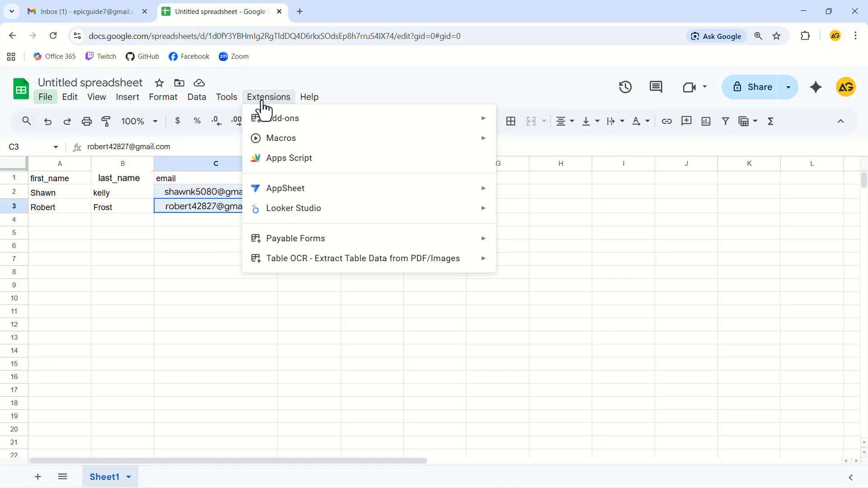
{"action": "mouse_move", "coordinate": [300, 131]}
{"action": "left_click", "coordinate": [514, 129]}
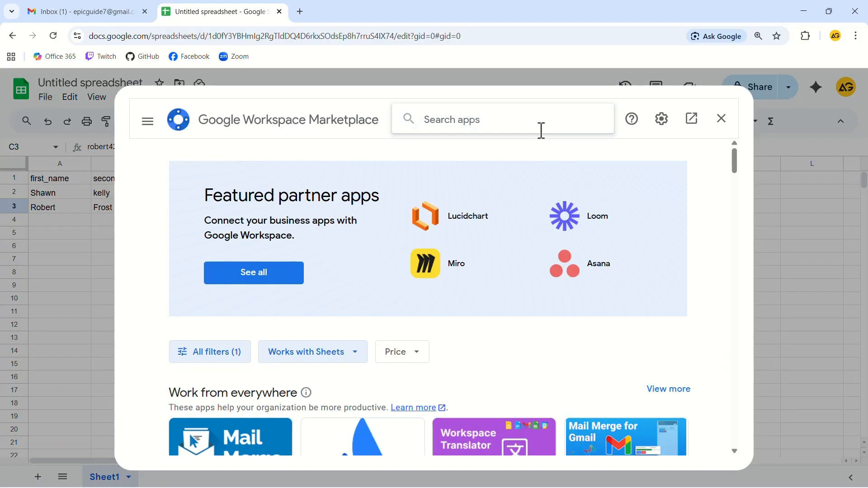
{"action": "type", "text": "mergo mail merge"}
{"action": "key", "text": "Return"}
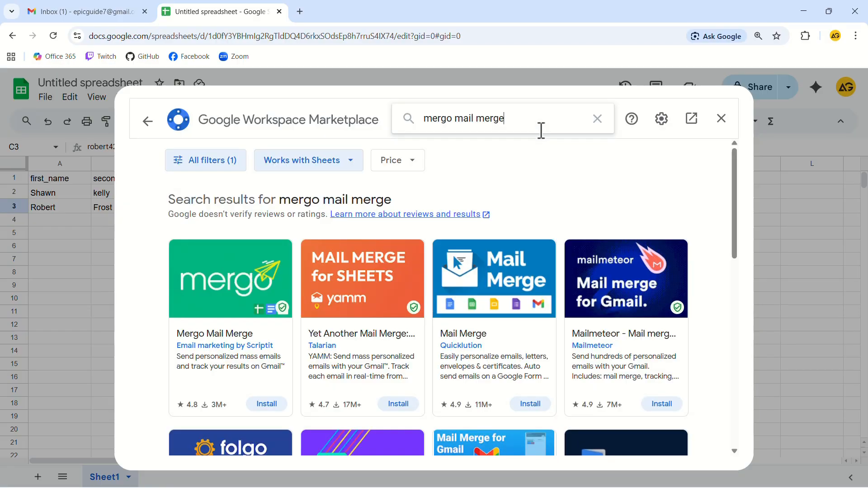
{"action": "left_click", "coordinate": [235, 343]}
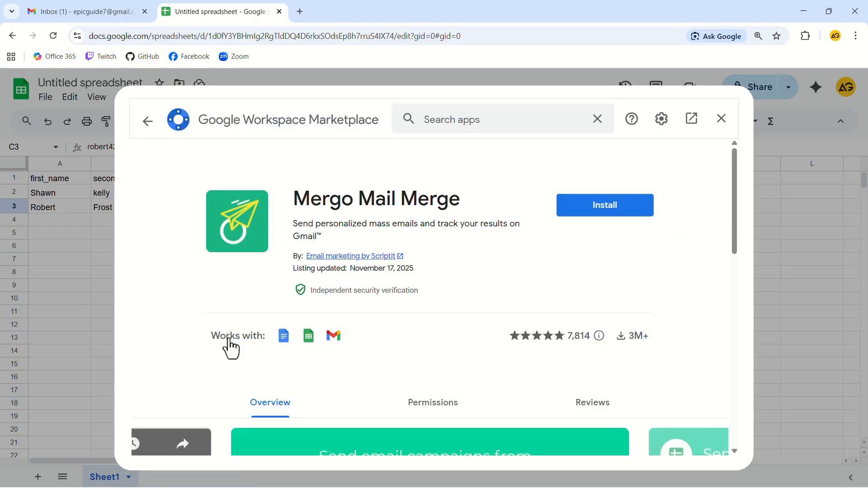
Install Mergo Mail Merge, signing in with the Google account and allowing the requested permissions
{"action": "left_click", "coordinate": [583, 211]}
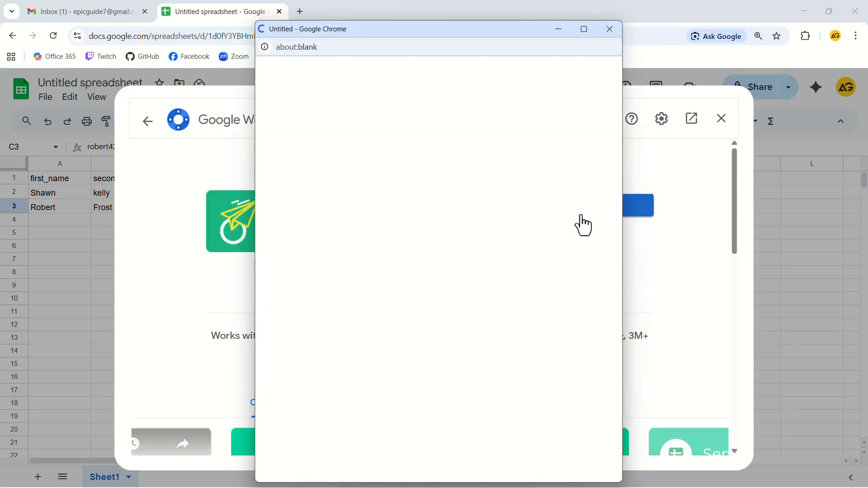
{"action": "left_click", "coordinate": [416, 273]}
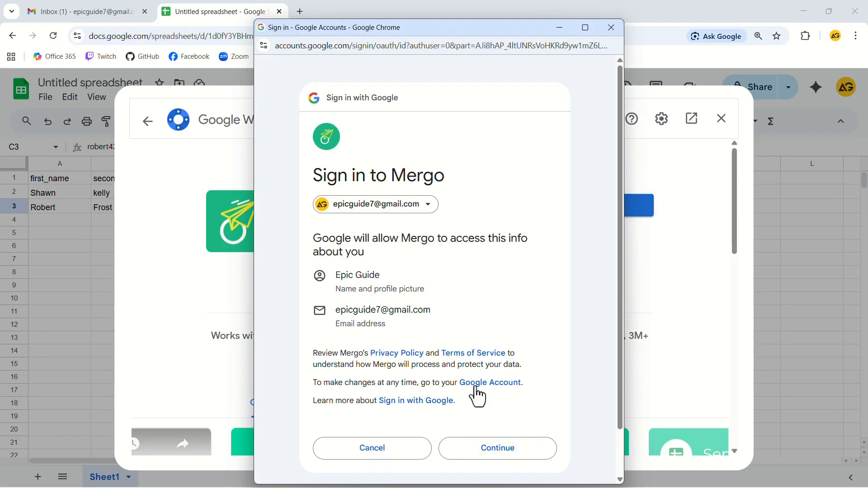
{"action": "left_click", "coordinate": [497, 447]}
{"action": "scroll", "coordinate": [502, 444], "scroll_direction": "down", "scroll_amount": 6}
{"action": "scroll", "coordinate": [503, 444], "scroll_direction": "down", "scroll_amount": 3}
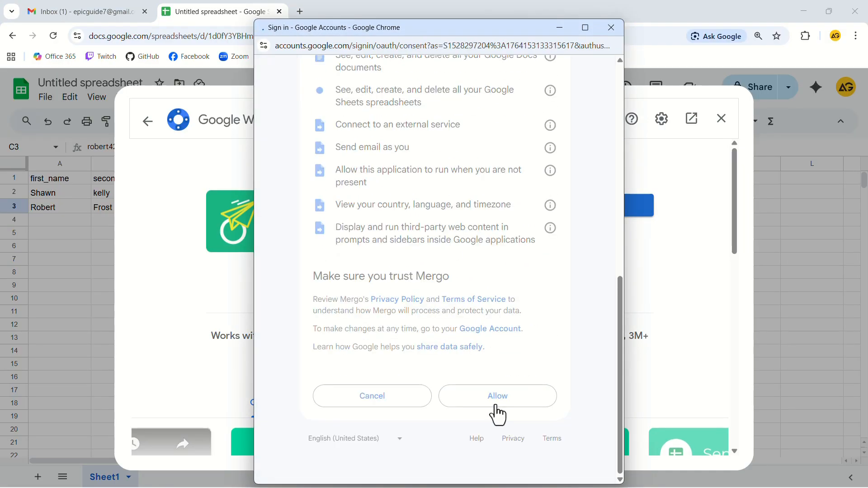
{"action": "left_click", "coordinate": [498, 412]}
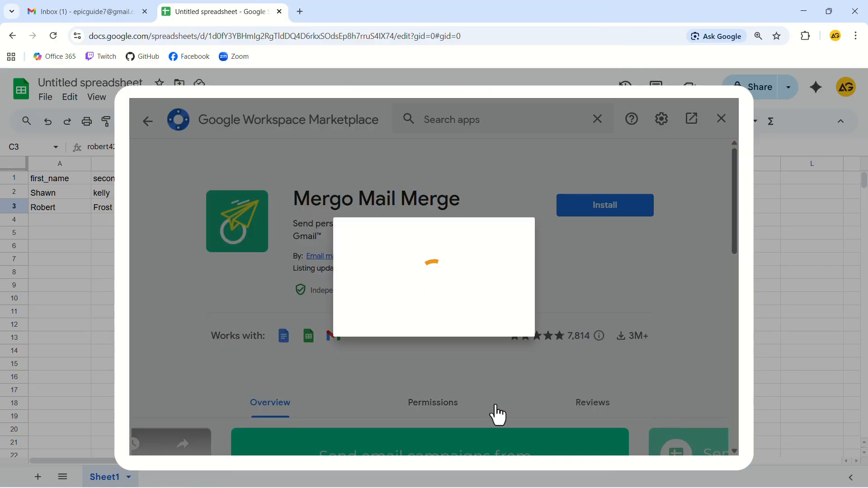
{"action": "left_click", "coordinate": [524, 390]}
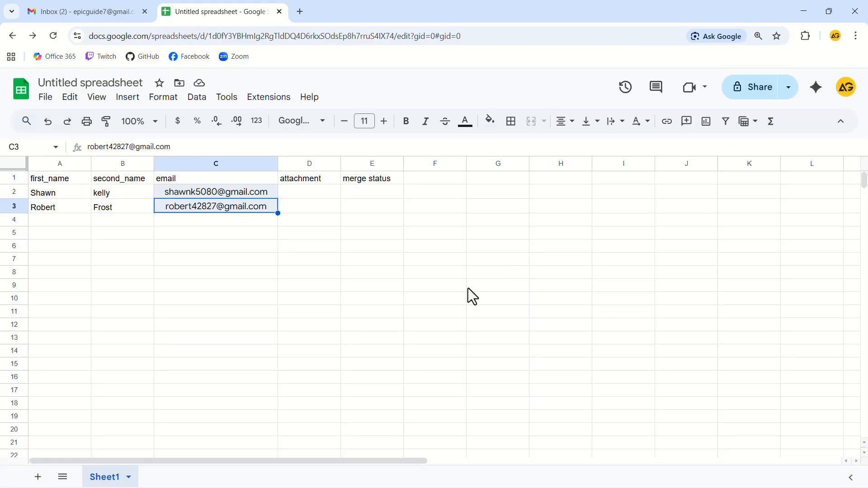
Reload the spreadsheet, and start a Mergo mail merge in Gmail for the Mail Merge Test draft
{"action": "left_click", "coordinate": [53, 36]}
{"action": "left_click", "coordinate": [99, 11]}
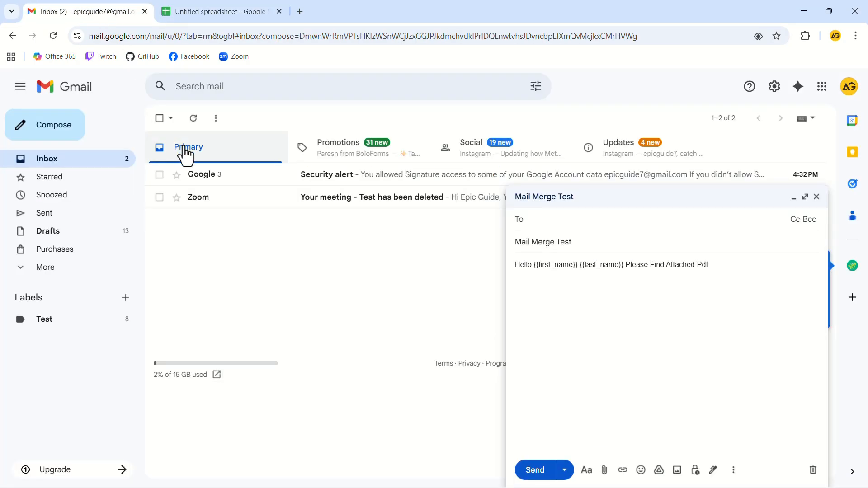
{"action": "left_click", "coordinate": [855, 268]}
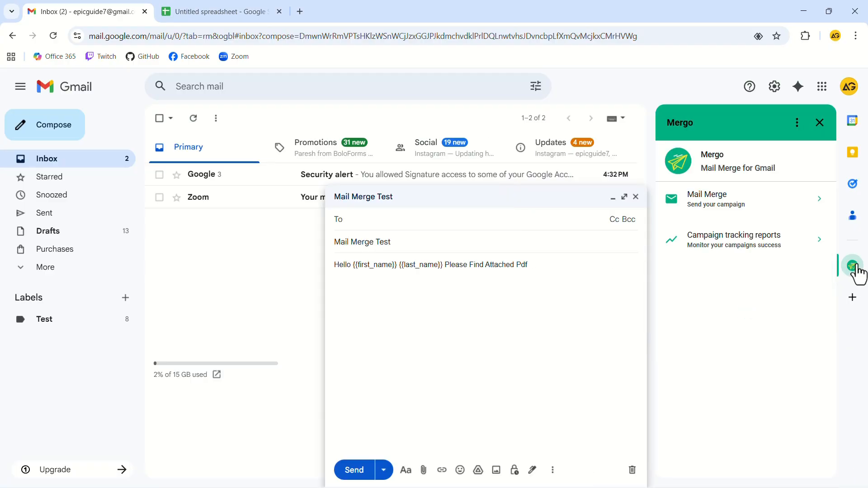
{"action": "left_click", "coordinate": [740, 210]}
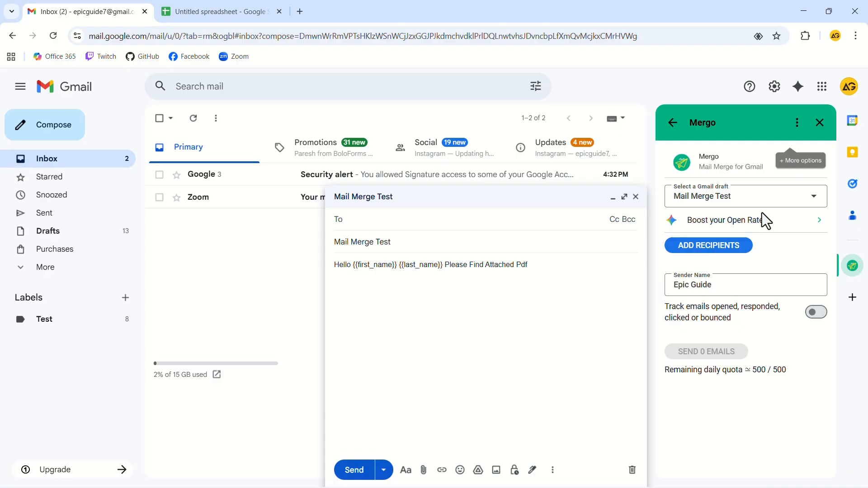
Load the recipients from the most recently modified Untitled spreadsheet in Google Drive and turn on email tracking
{"action": "left_click", "coordinate": [722, 248]}
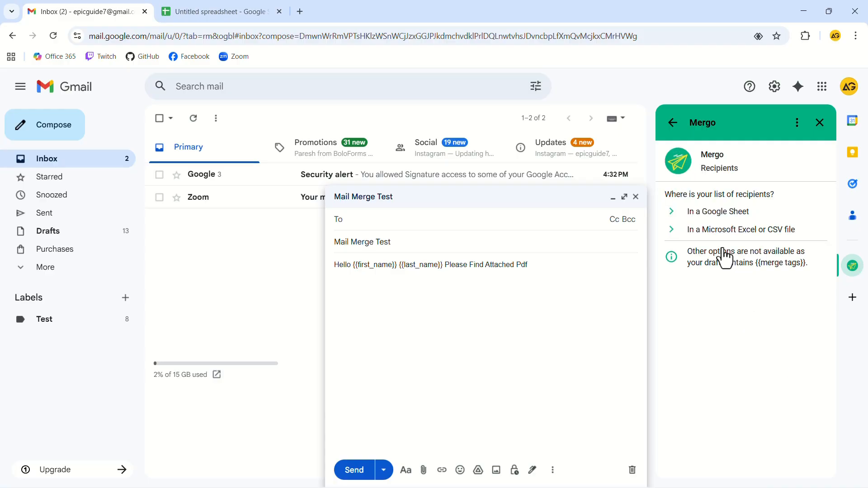
{"action": "left_click", "coordinate": [717, 212]}
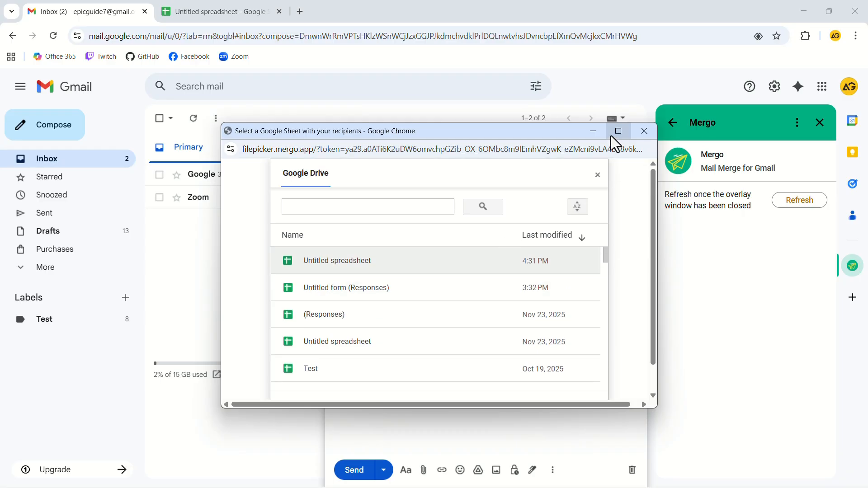
{"action": "left_click", "coordinate": [611, 136]}
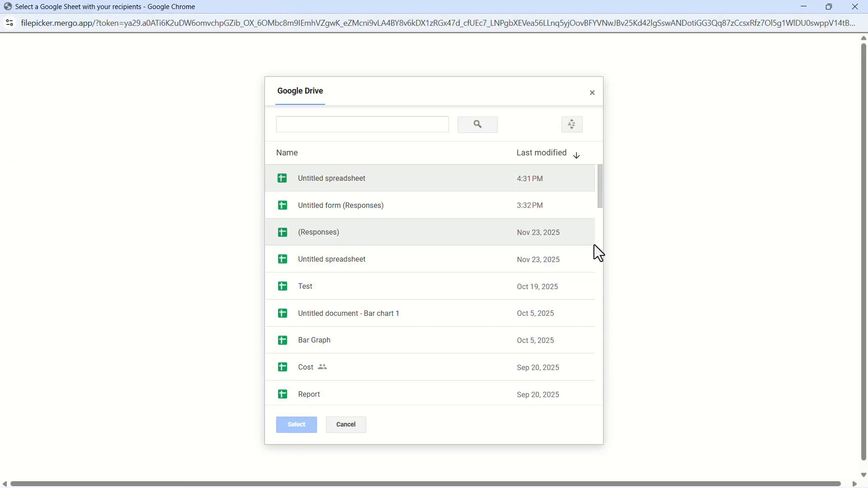
{"action": "double_click", "coordinate": [354, 177]}
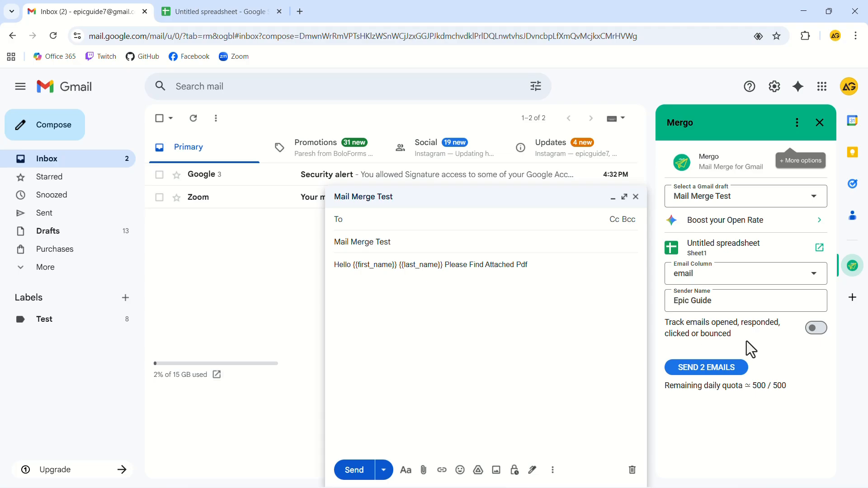
{"action": "left_click", "coordinate": [814, 330]}
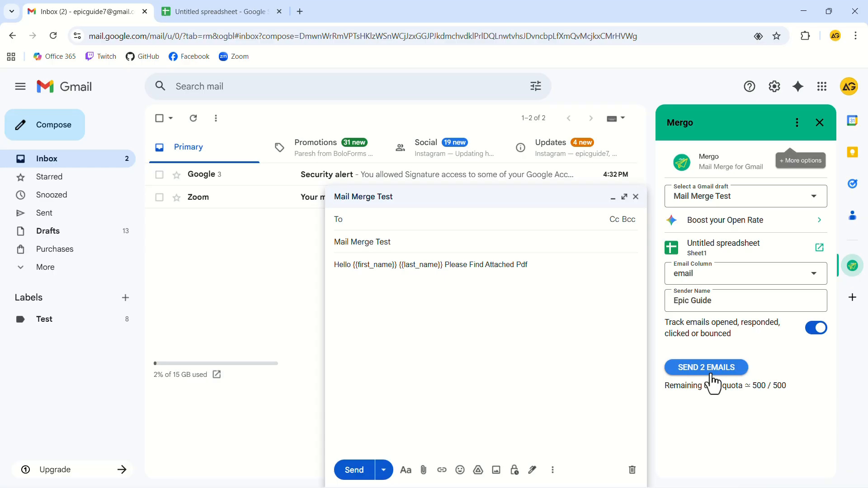
Add personalized attachments to the campaign, choosing the Technology A folder inside the Test folder in Google Drive
{"action": "left_click", "coordinate": [796, 122]}
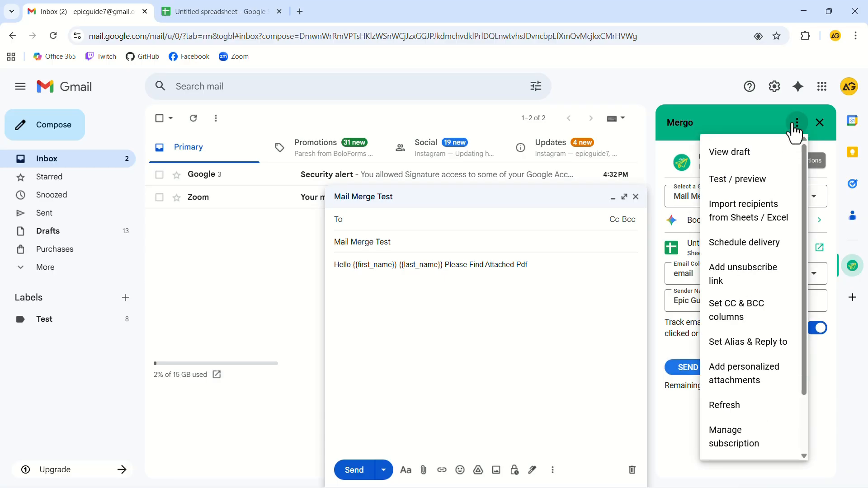
{"action": "left_click", "coordinate": [742, 378]}
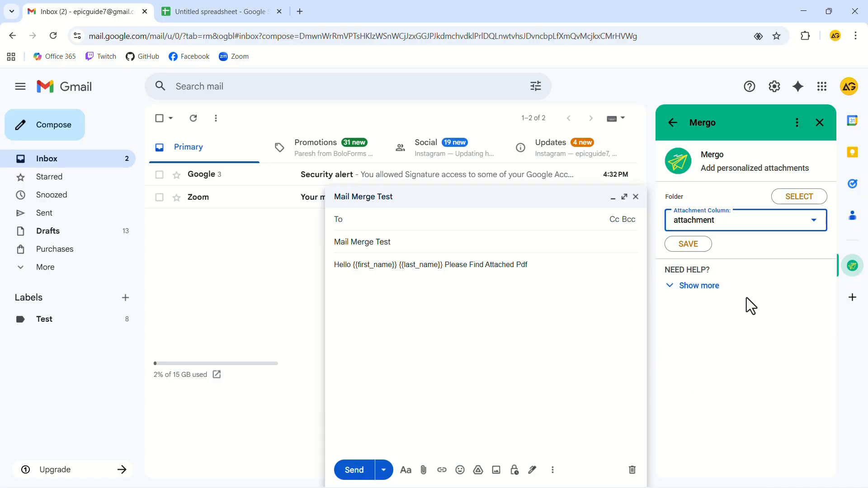
{"action": "left_click", "coordinate": [796, 198]}
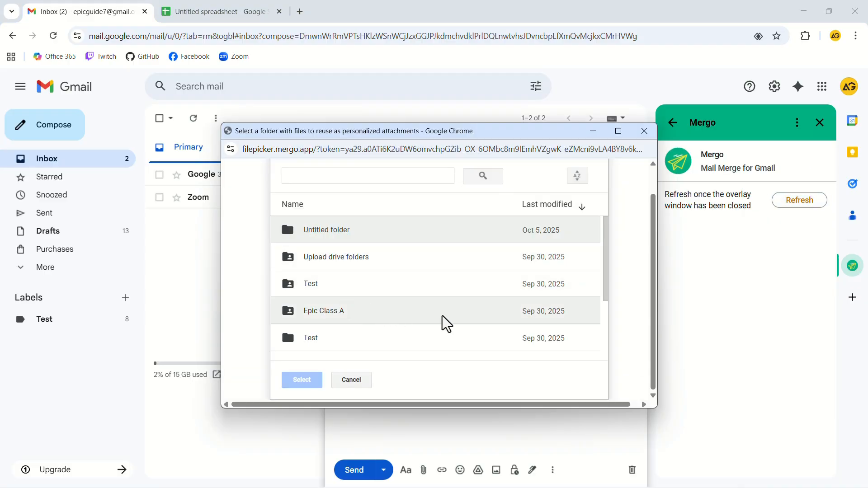
{"action": "scroll", "coordinate": [442, 316], "scroll_direction": "down", "scroll_amount": 2}
{"action": "double_click", "coordinate": [415, 305]}
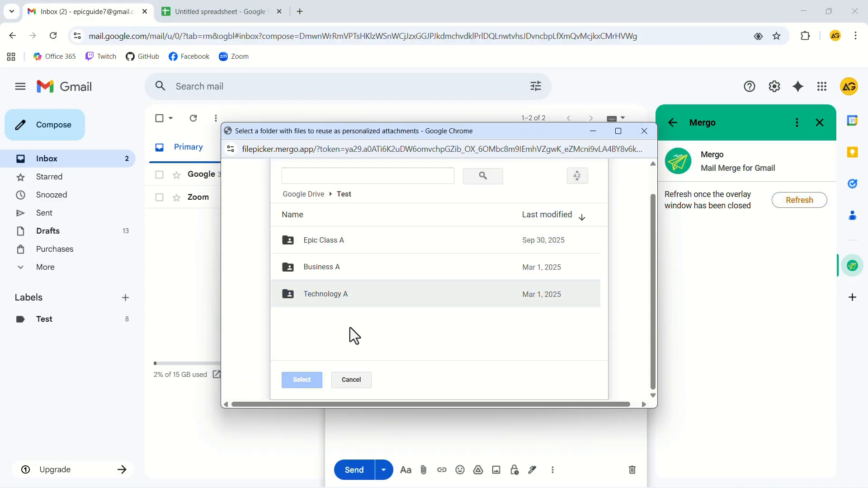
{"action": "double_click", "coordinate": [346, 298]}
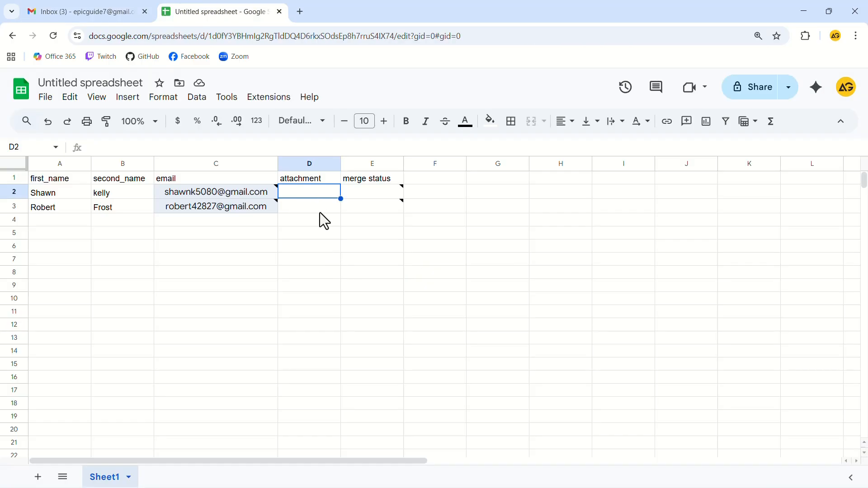
In the recipient spreadsheet, enter Technology A in the attachment column for both recipients
{"action": "left_click", "coordinate": [326, 231]}
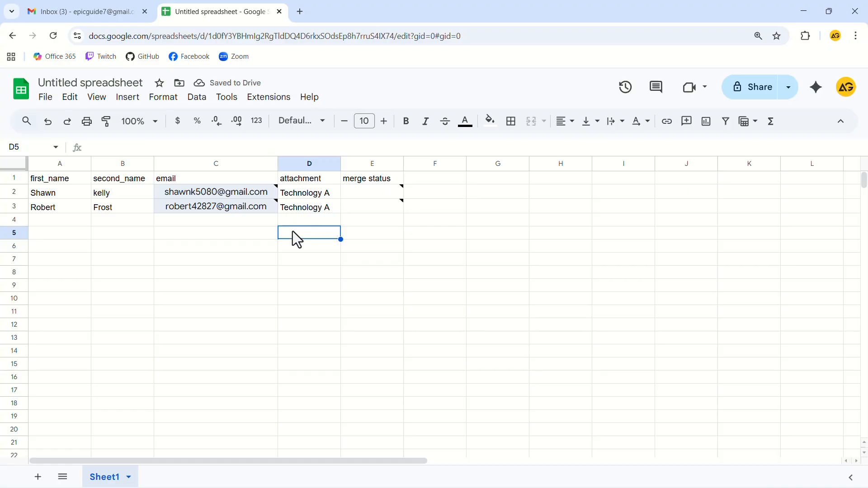
Send the two campaign emails with Mergo in Gmail and grant the add-on the permission it requires
{"action": "left_click", "coordinate": [86, 11]}
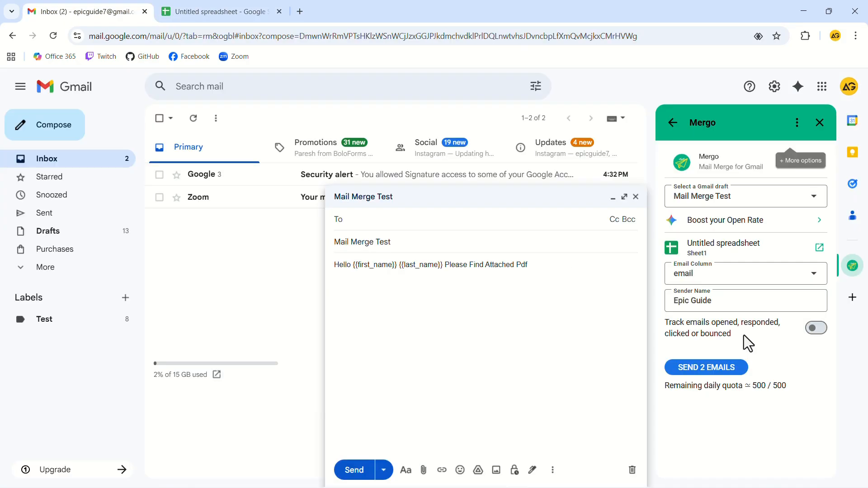
{"action": "left_click", "coordinate": [715, 367]}
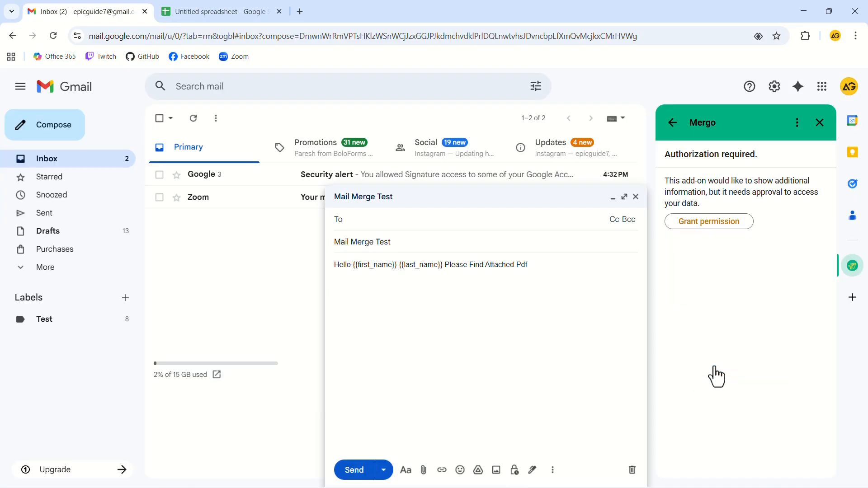
{"action": "left_click", "coordinate": [706, 223]}
{"action": "left_click", "coordinate": [574, 244]}
{"action": "left_click", "coordinate": [586, 350]}
{"action": "left_click", "coordinate": [586, 355]}
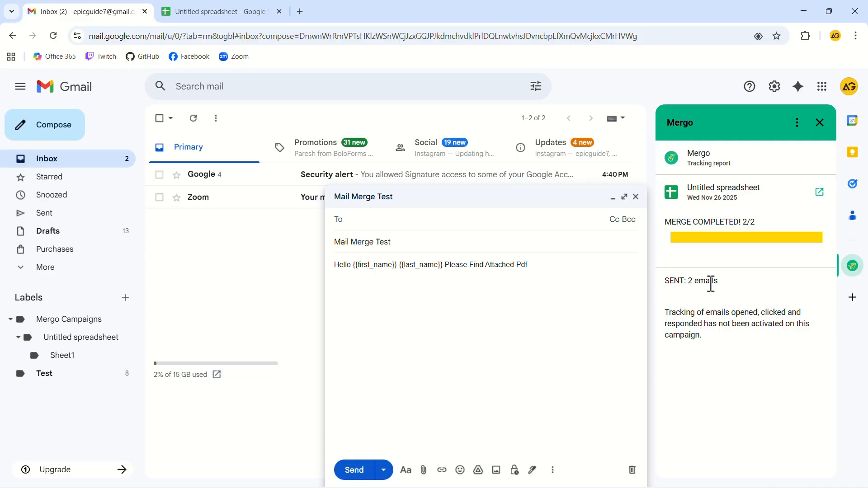
Check the first recipient's merge status note in the spreadsheet, and open that recipient's Gmail inbox in a new browser tab
{"action": "key", "text": "ctrl+Tab"}
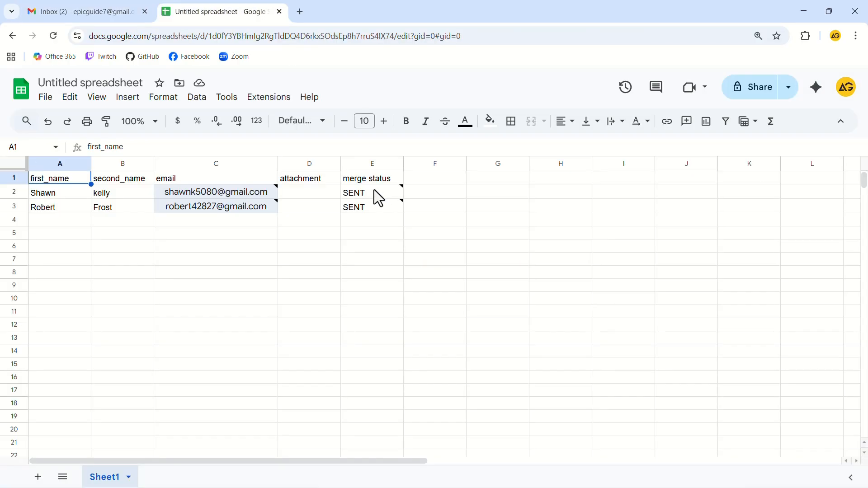
{"action": "mouse_move", "coordinate": [373, 191]}
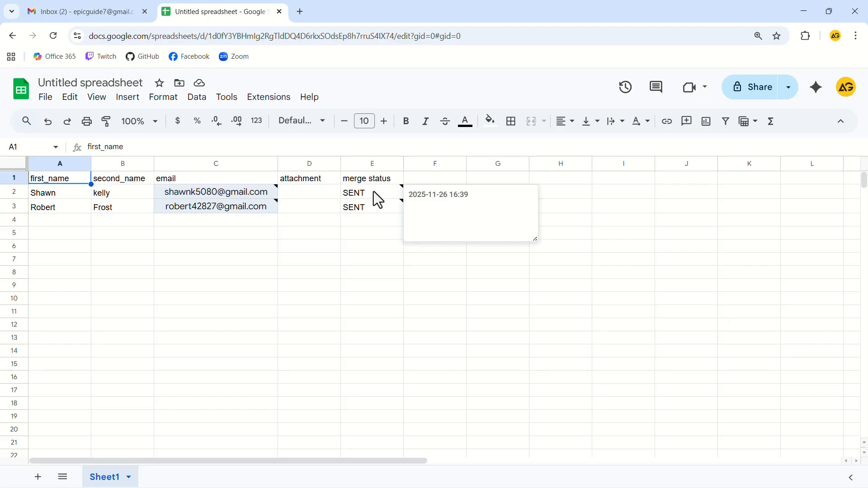
{"action": "left_click", "coordinate": [299, 11]}
{"action": "left_click", "coordinate": [849, 87]}
{"action": "left_click", "coordinate": [701, 246]}
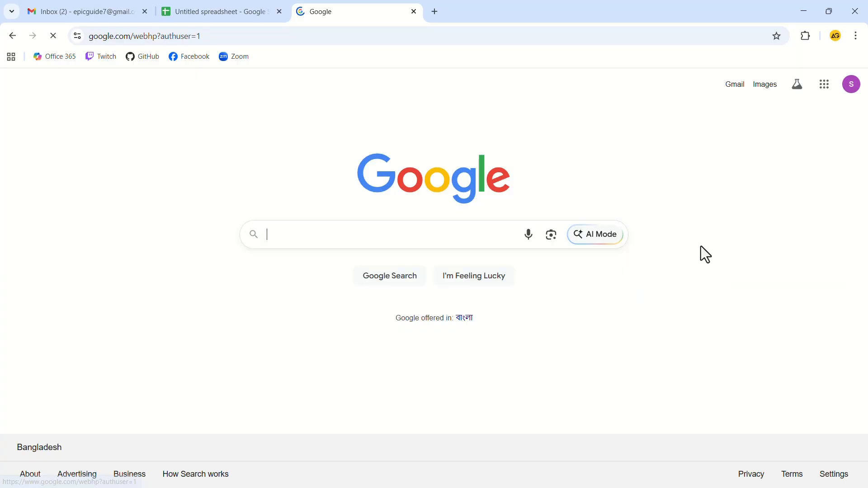
{"action": "left_click", "coordinate": [729, 91]}
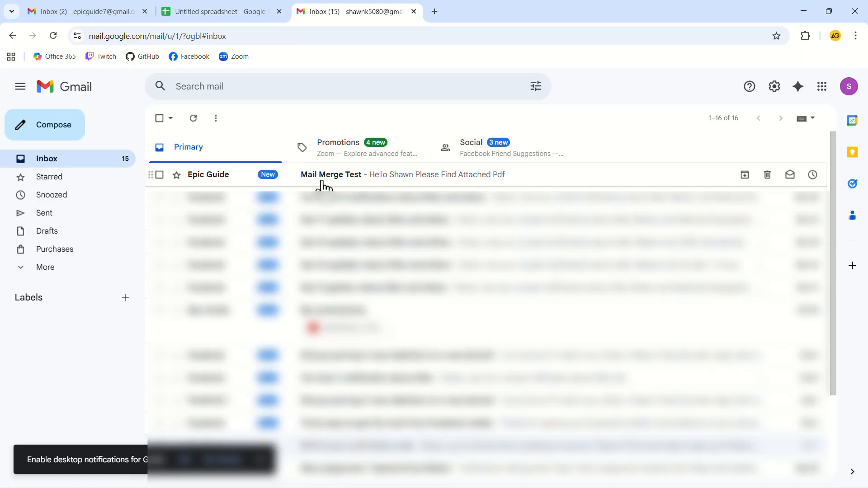